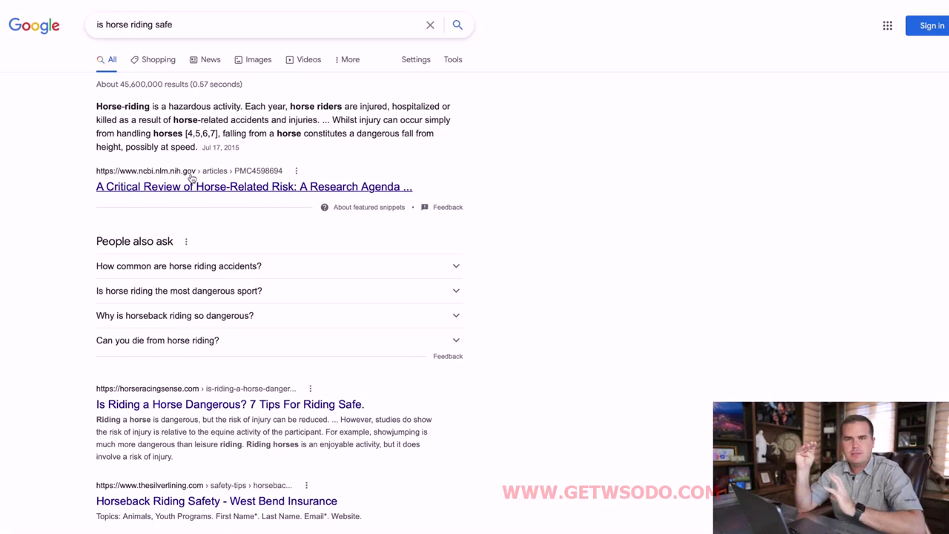
Review the Google results, and in the Chrome spreadsheet rate competition for "is horse riding safe?" as Extreme (Gov sites or massive brands or Wikipedia or Google)
scroll(191, 178, down, 3)
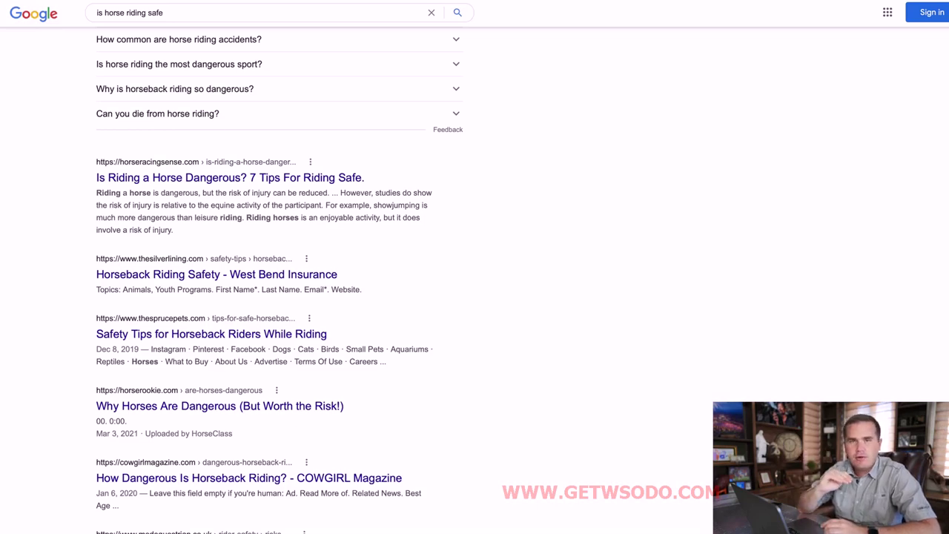
scroll(279, 296, up, 3)
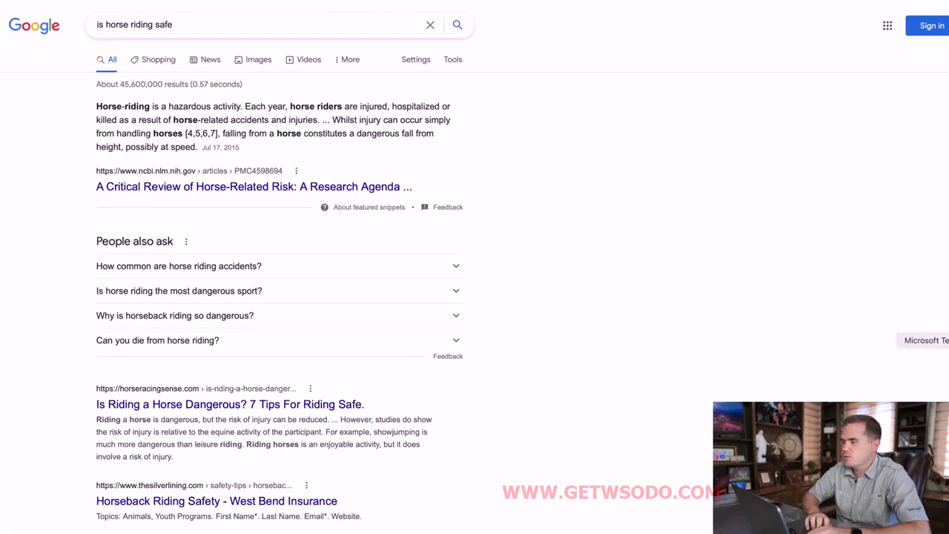
click(939, 124)
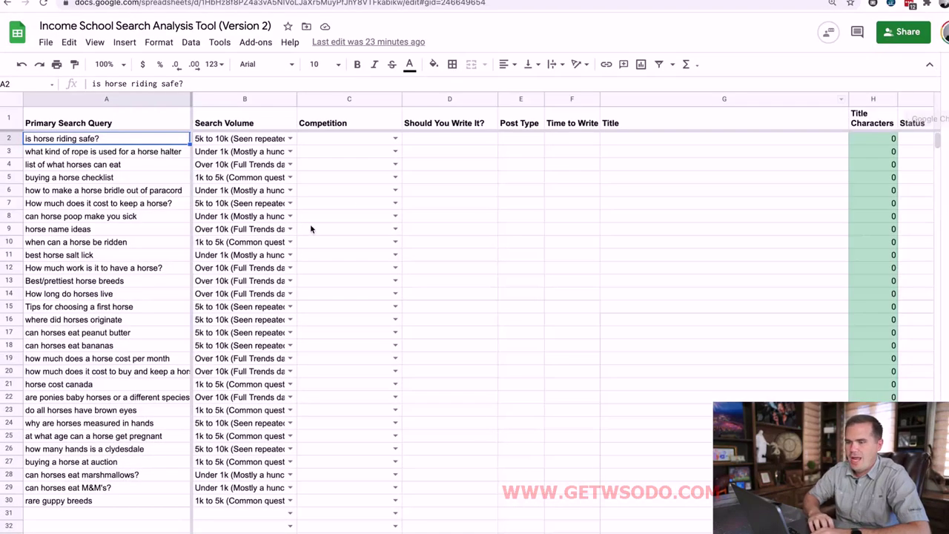
click(396, 138)
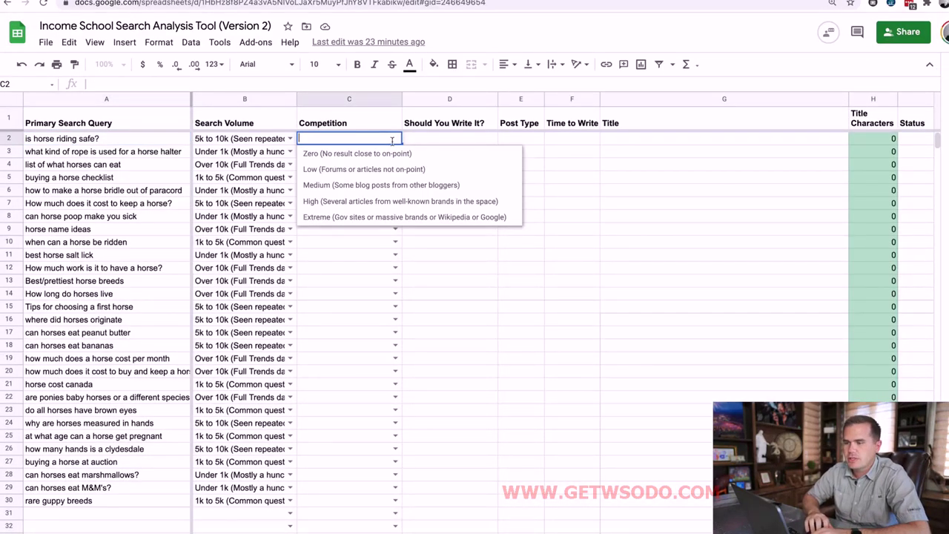
click(343, 223)
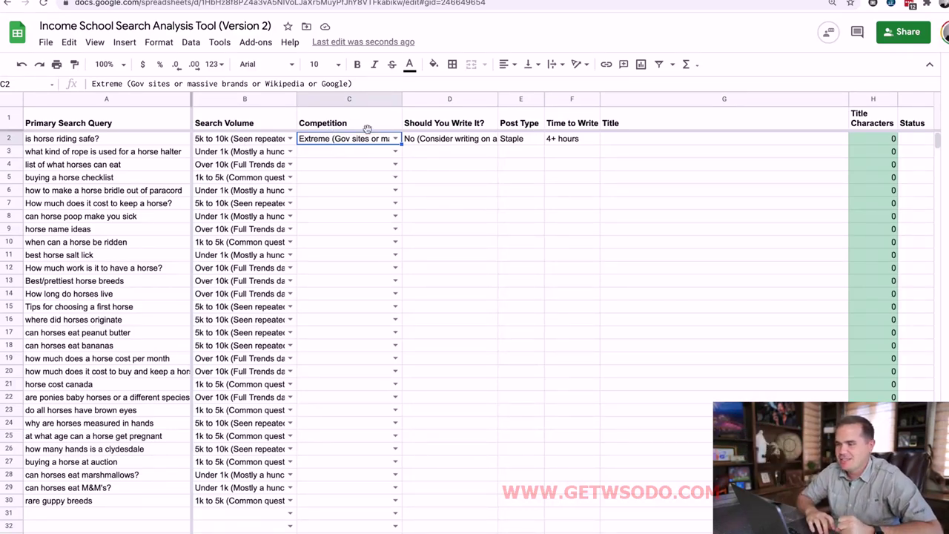
Widen the "Should You Write It?" column so the full recommendation text in row 2 fits
click(417, 141)
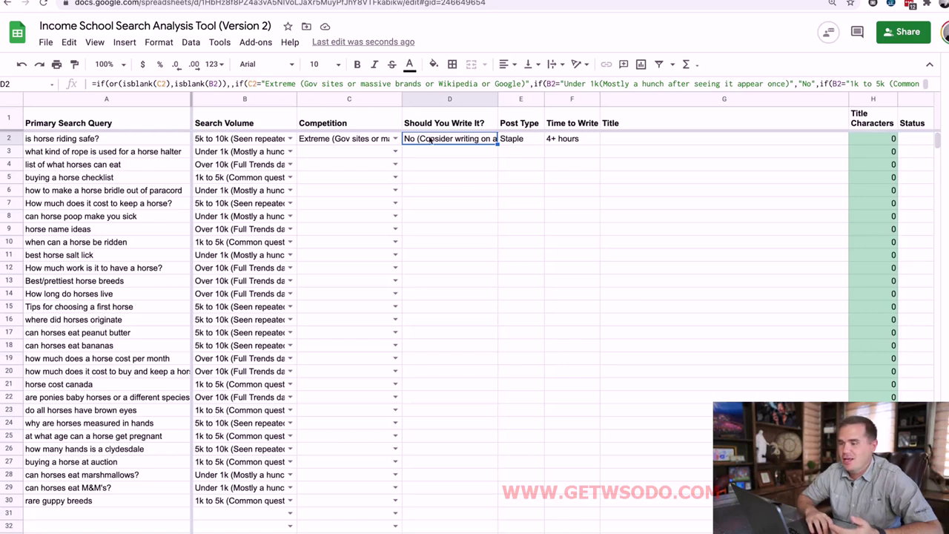
drag(497, 99, 537, 100)
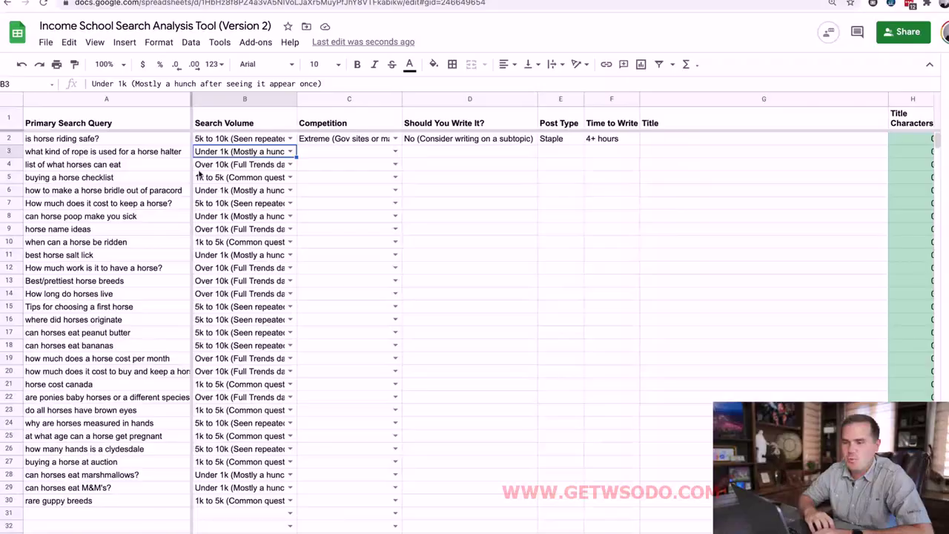
Copy the query "what kind of rope is used for a horse halter" from the sheet and search Google for it in Safari
click(107, 154)
key(ctrl+c)
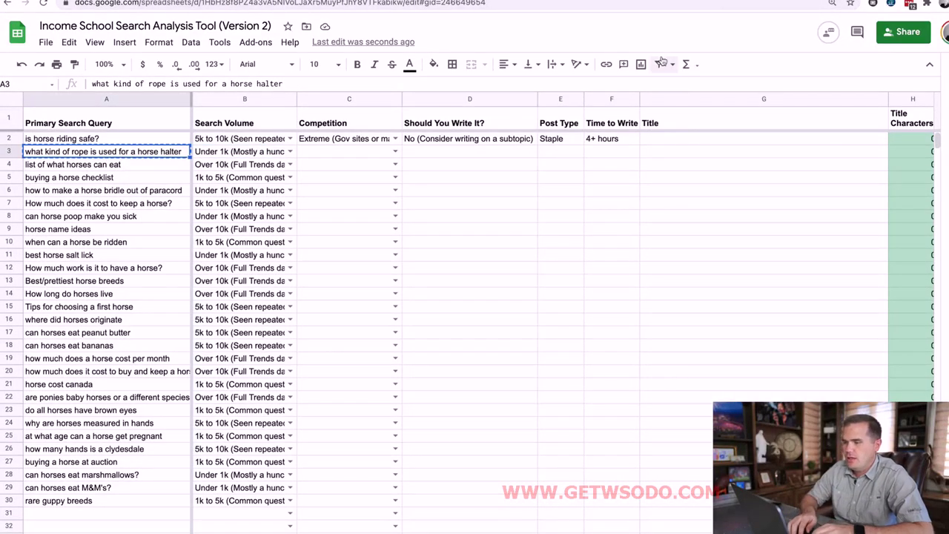
key(super+space)
text(saf)
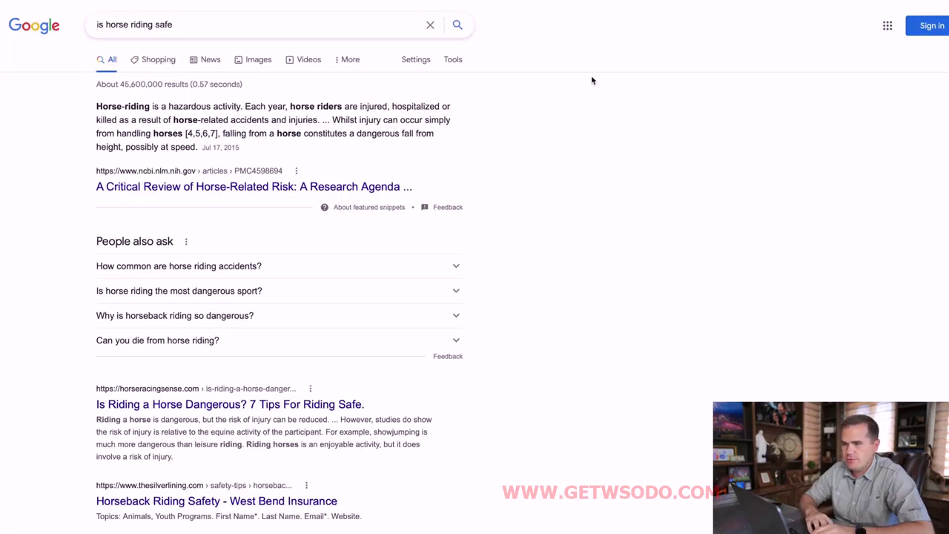
click(340, 22)
key(super+a)
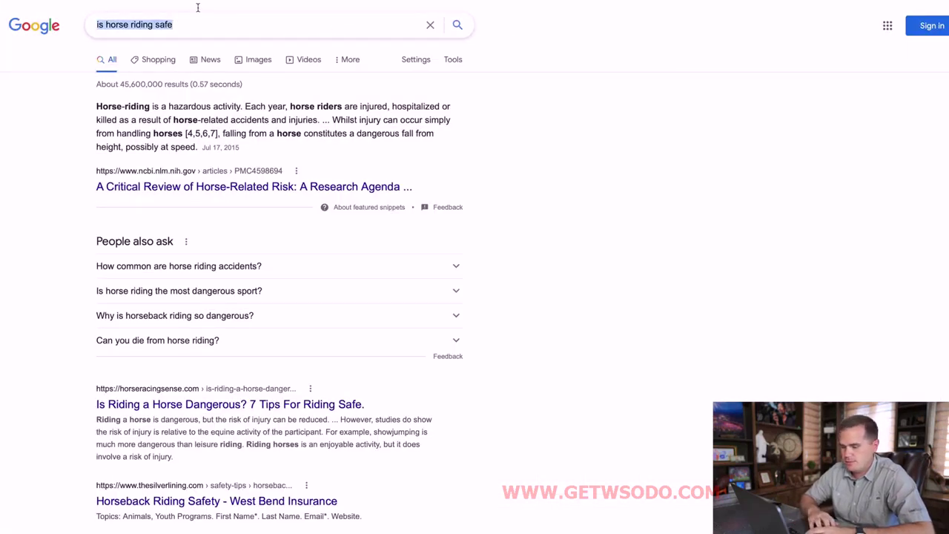
text(what kind of rope is used for a horse halter)
key(Return)
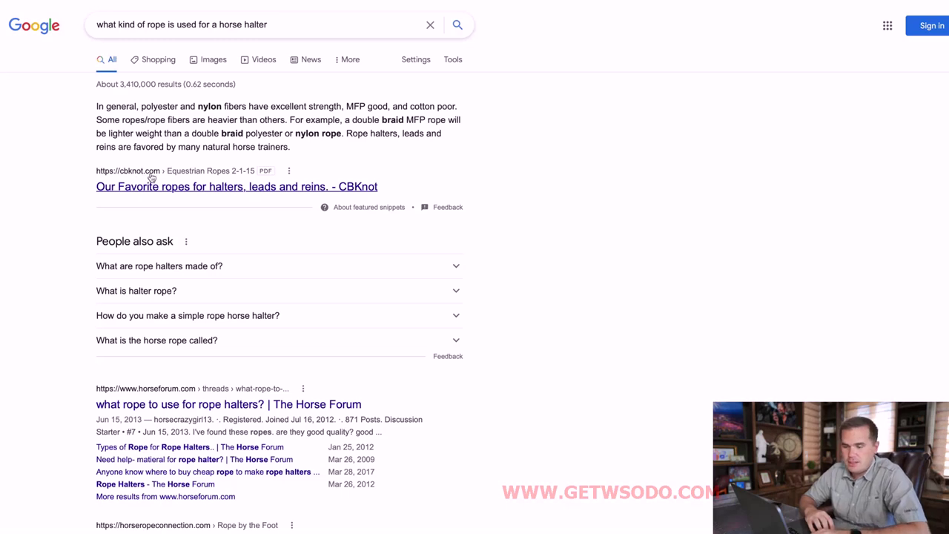
Review the halter rope search results and rate that query's competition in the Chrome spreadsheet as Low (Forums or articles not on-point)
scroll(150, 178, down, 2)
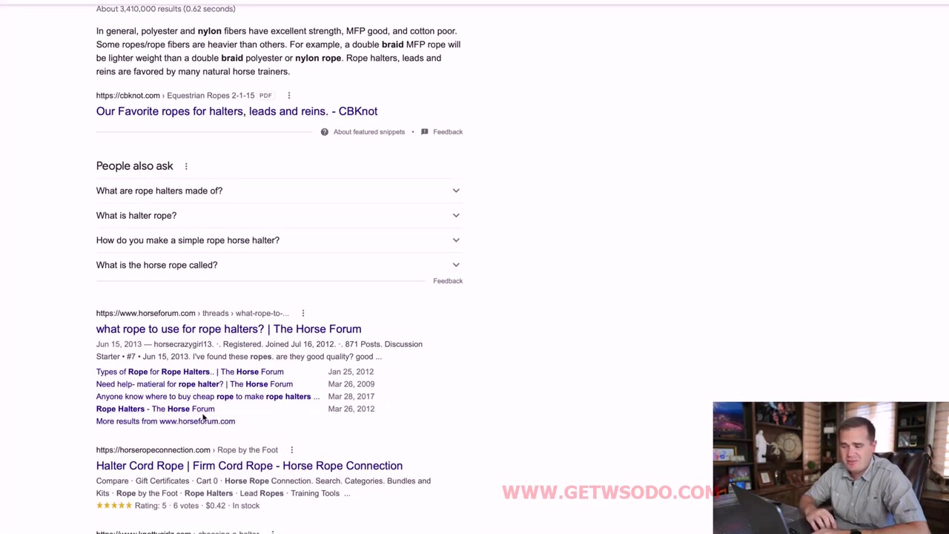
scroll(212, 411, down, 8)
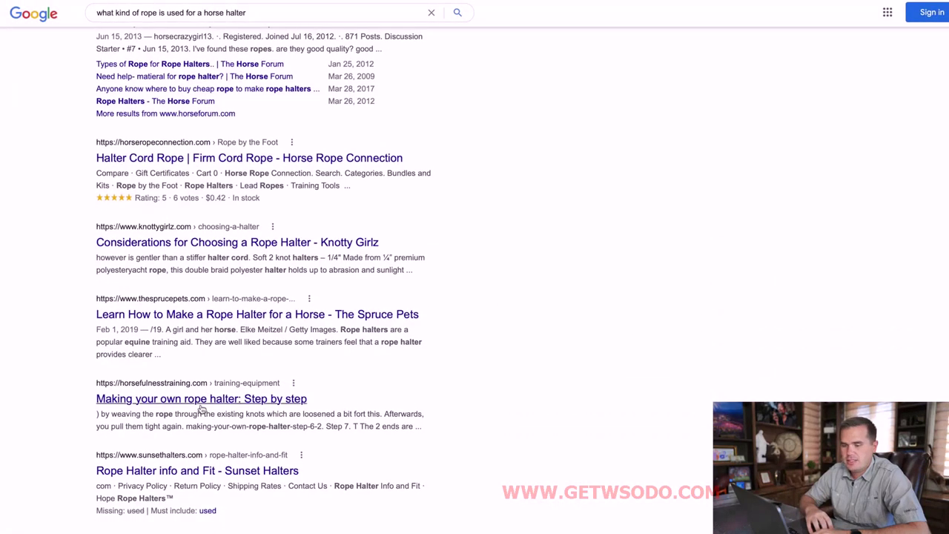
scroll(201, 408, up, 6)
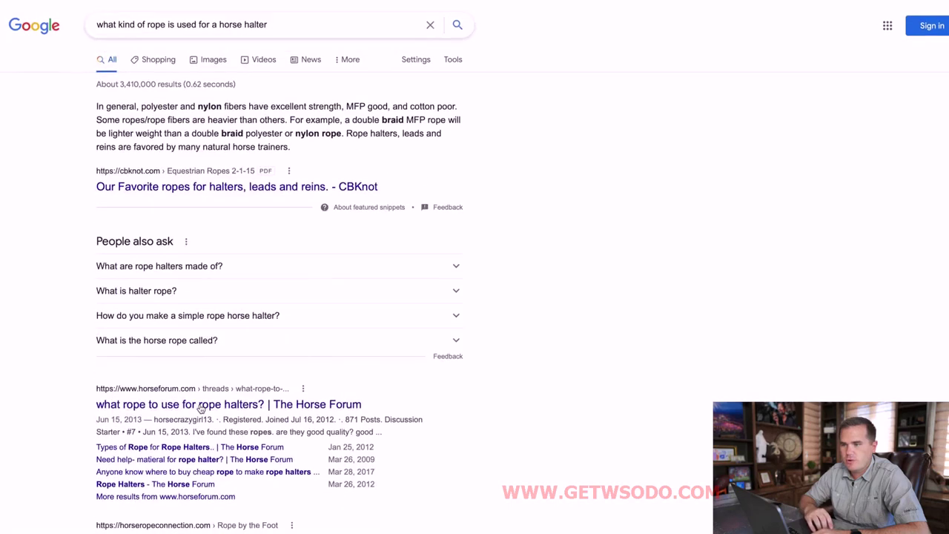
scroll(206, 373, down, 3)
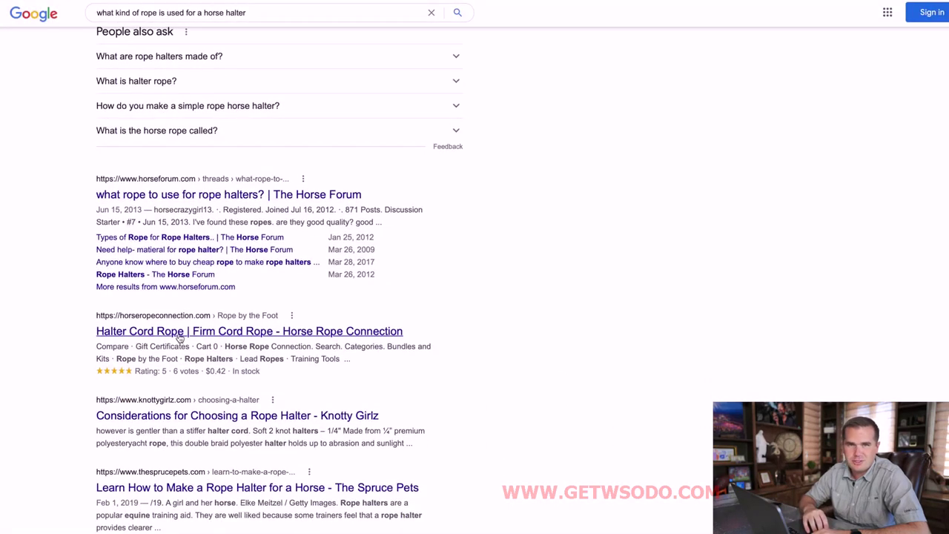
scroll(178, 338, up, 3)
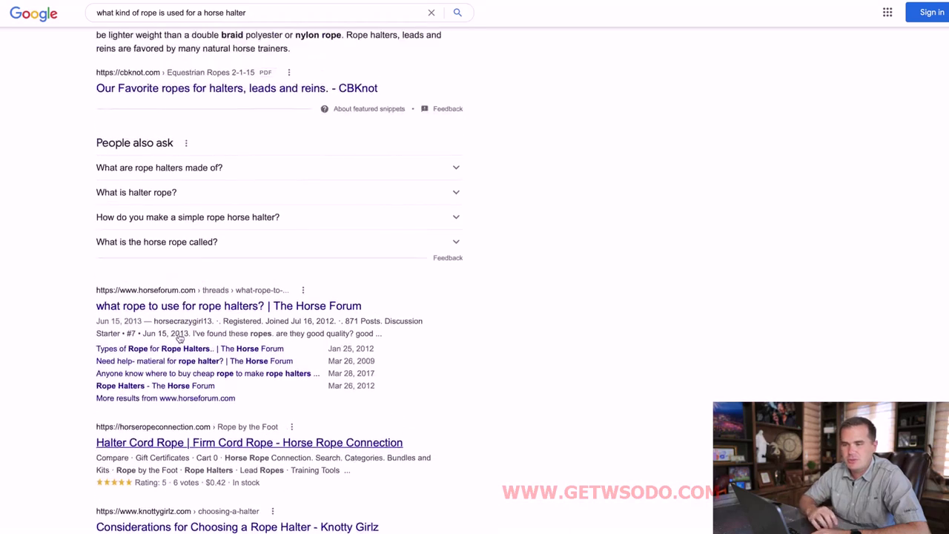
mouse_move(943, 115)
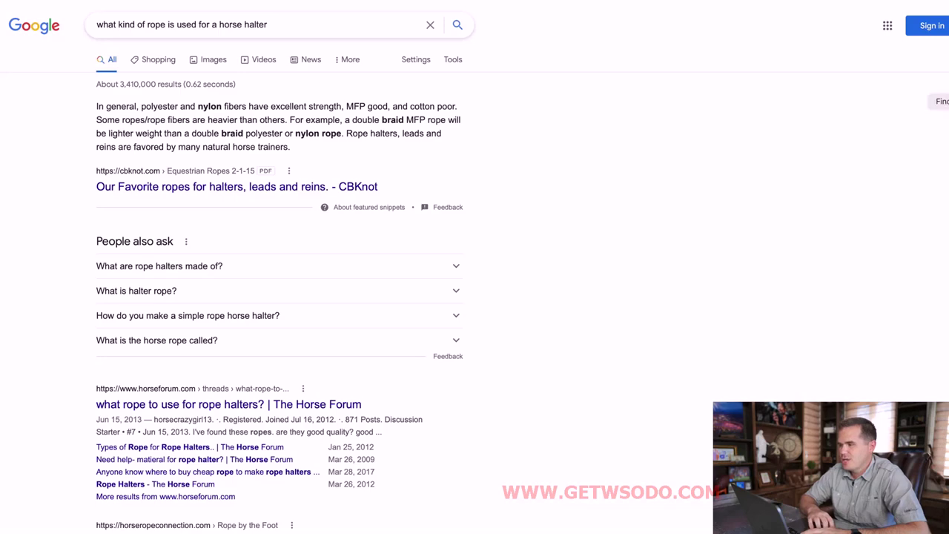
click(939, 118)
double_click(326, 151)
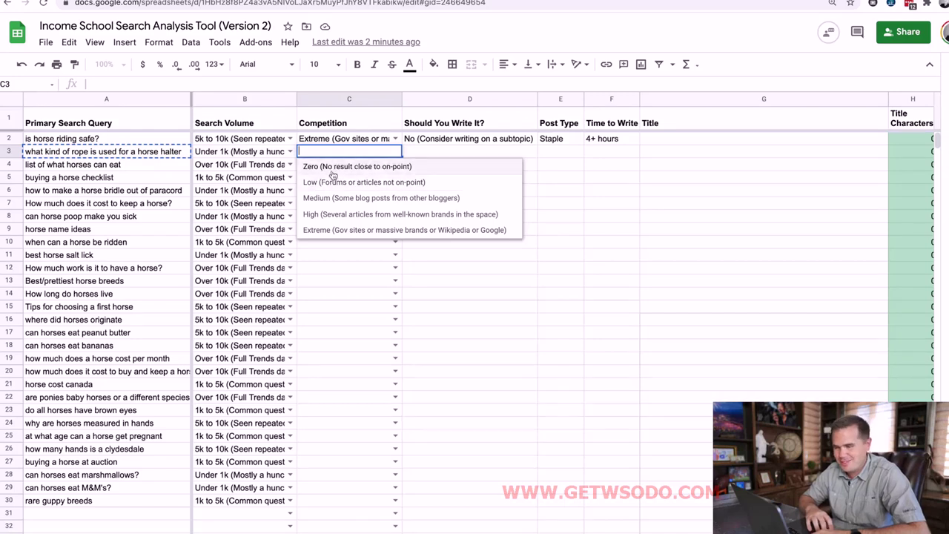
click(327, 184)
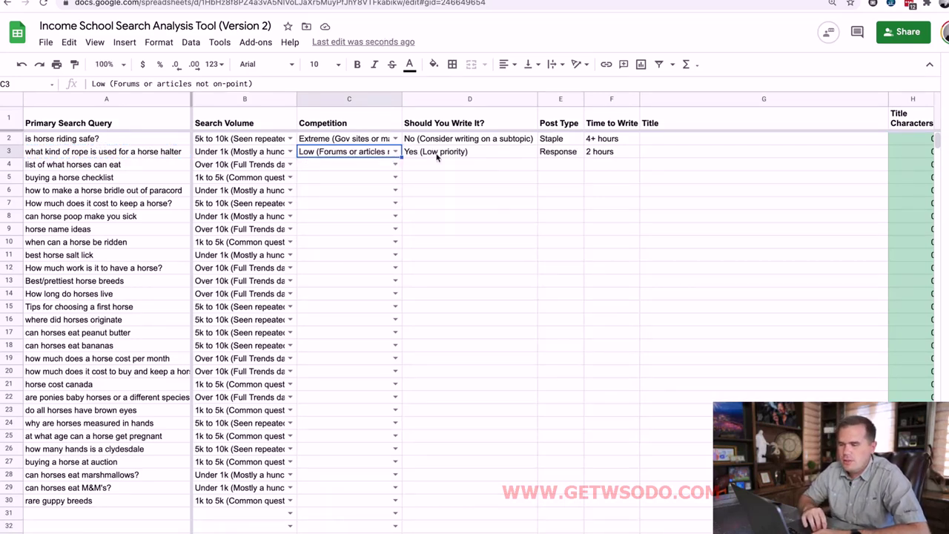
click(410, 156)
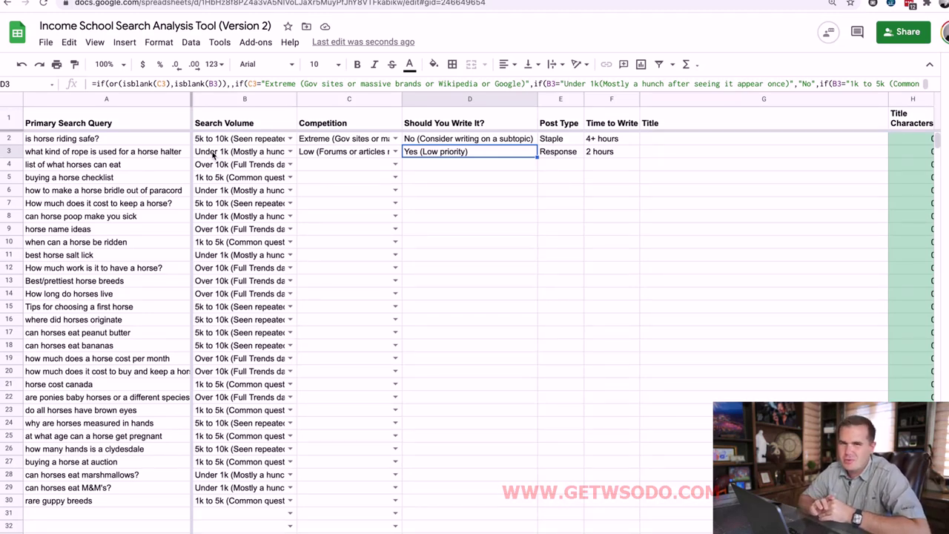
Copy the query "list of what horses can eat" from the sheet and search Google for it in Safari
click(126, 167)
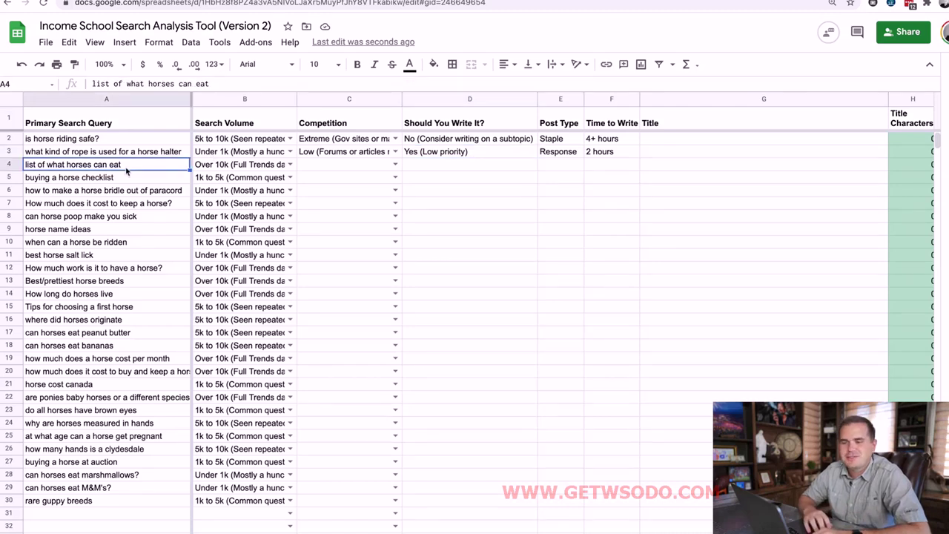
key(super+c)
key(super+space)
text(saf)
key(Return)
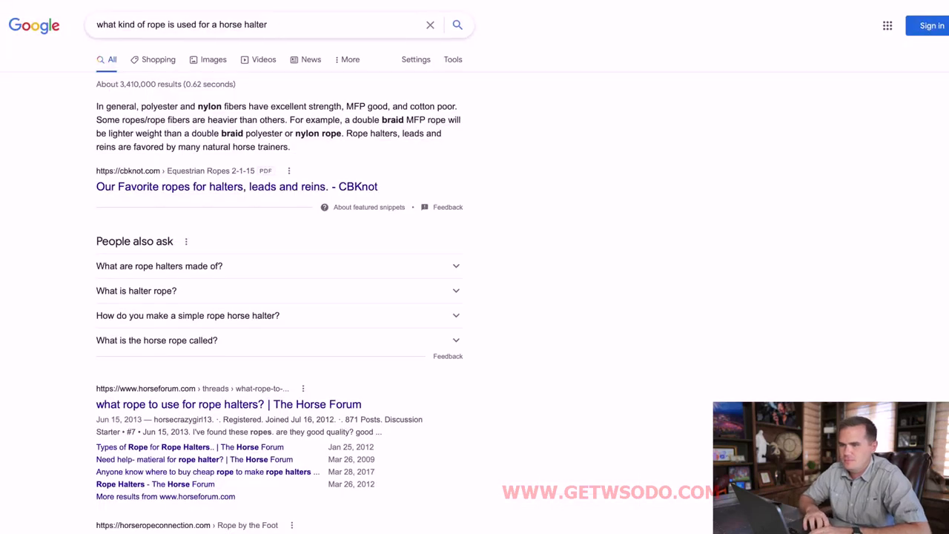
key(super+l)
key(super+v)
key(Return)
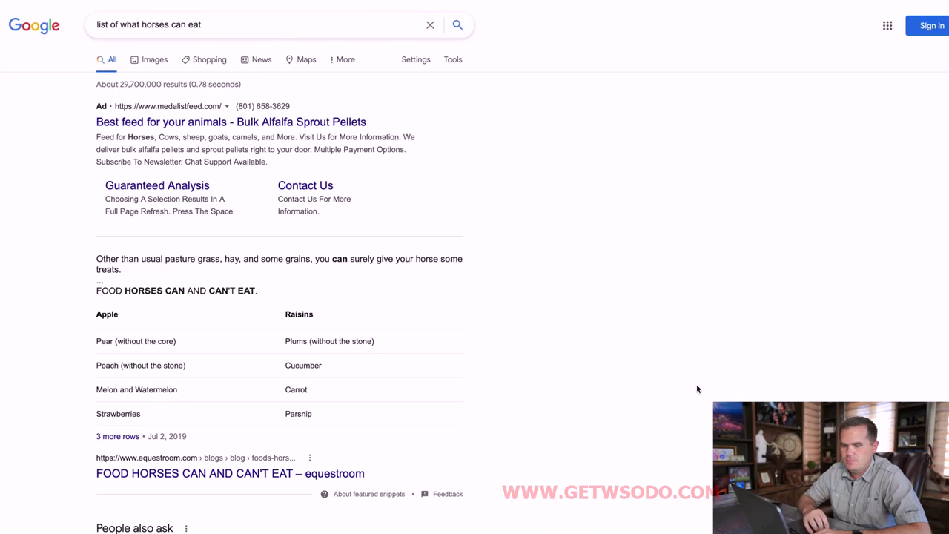
Review the "list of what horses can eat" results and rate its competition in the Chrome spreadsheet as High (Several articles from well-known brands in the space)
scroll(697, 389, down, 5)
scroll(697, 389, up, 5)
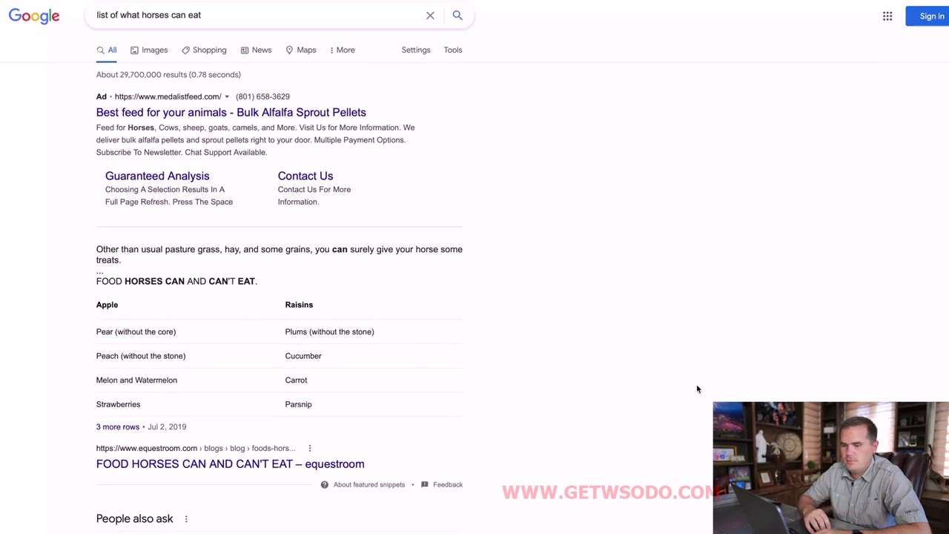
scroll(697, 388, down, 5)
scroll(696, 387, down, 1)
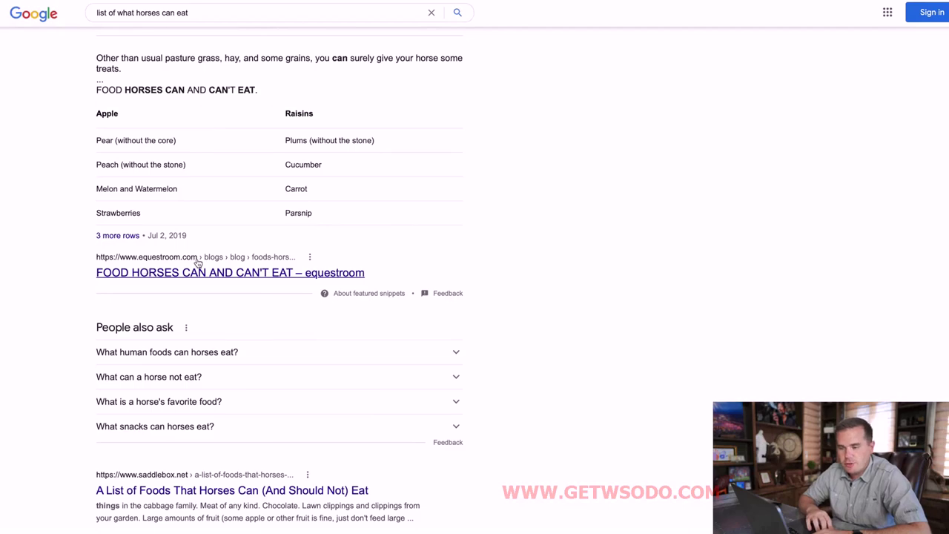
scroll(199, 264, down, 2)
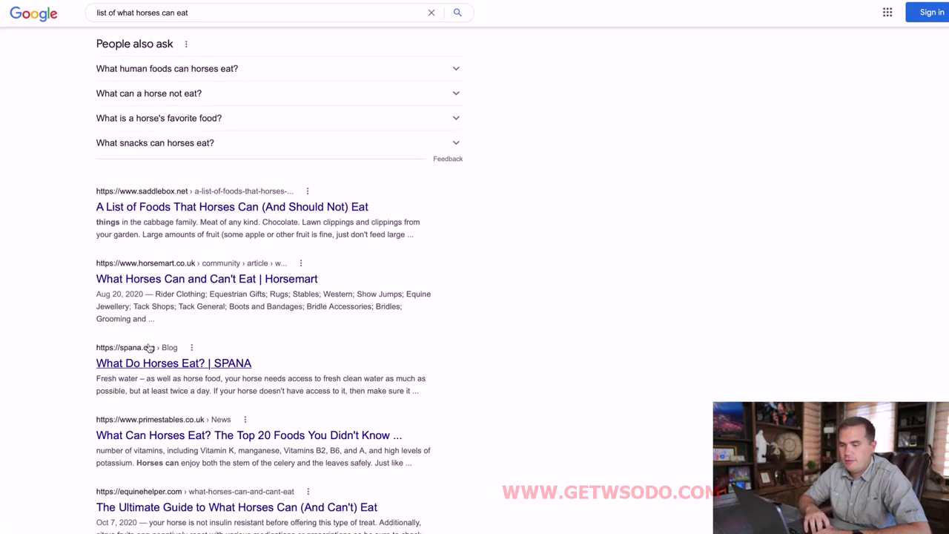
scroll(223, 482, down, 5)
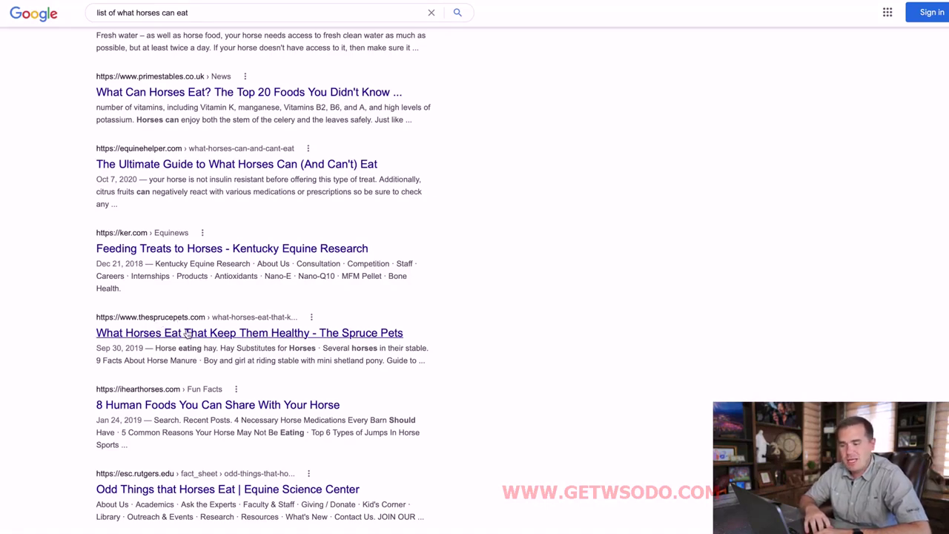
scroll(211, 358, up, 10)
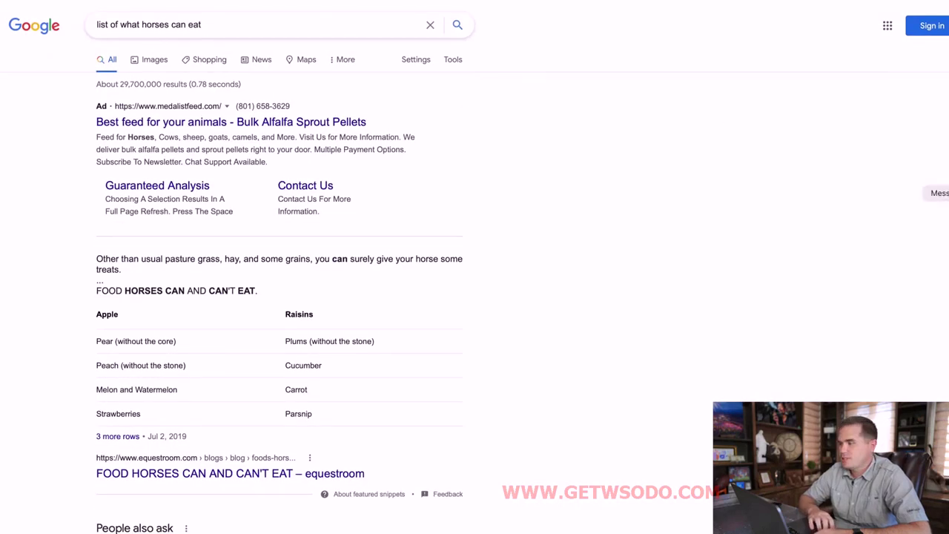
click(941, 110)
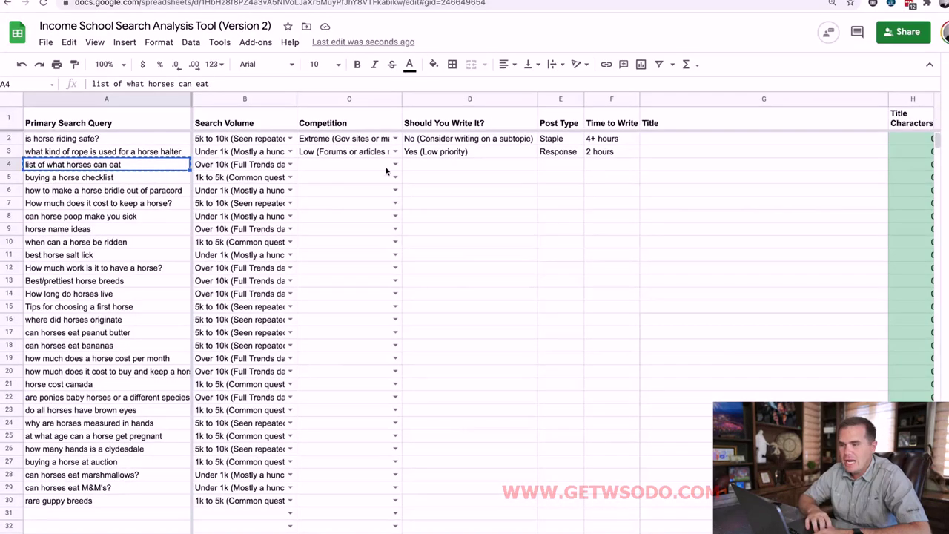
double_click(365, 165)
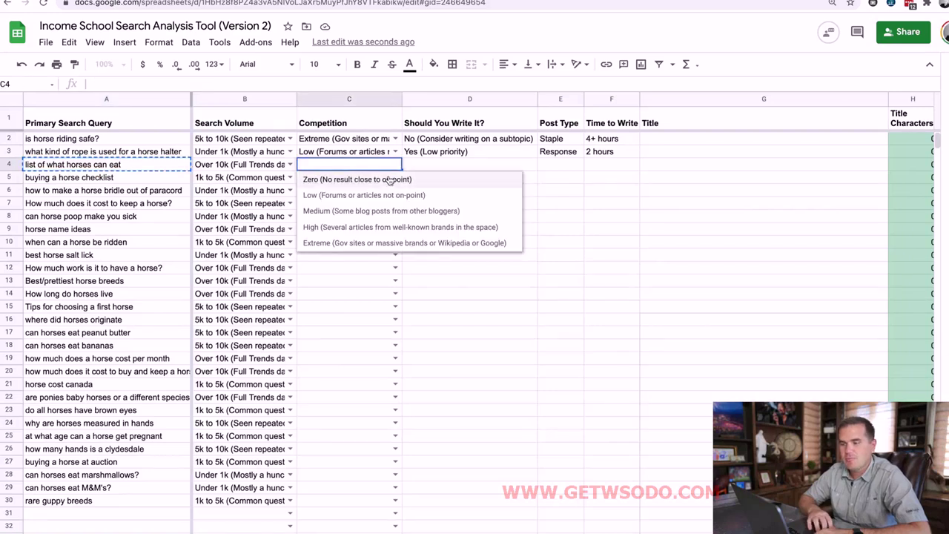
click(376, 228)
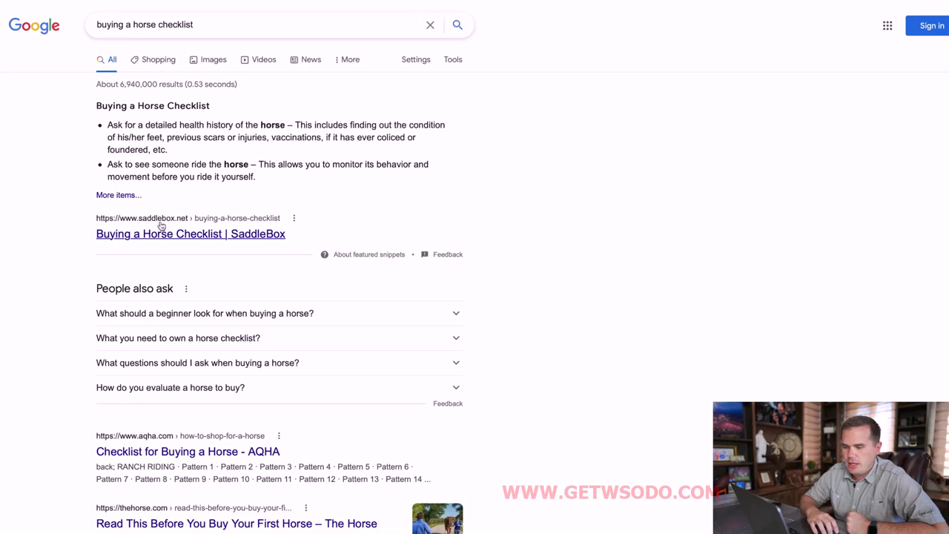
Review the "buying a horse checklist" results and rate its competition in the Chrome spreadsheet as High (Several articles from well-known brands in the space)
scroll(159, 226, down, 3)
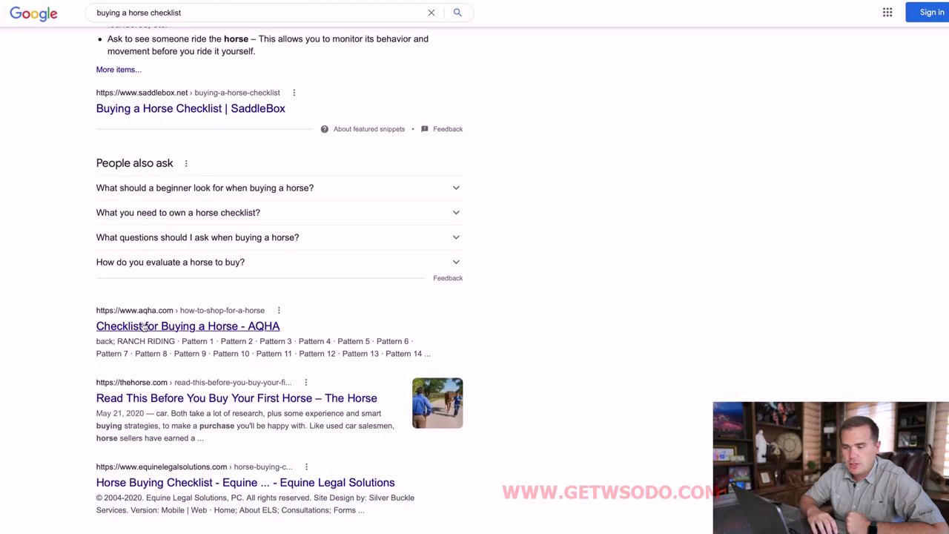
scroll(147, 318, down, 3)
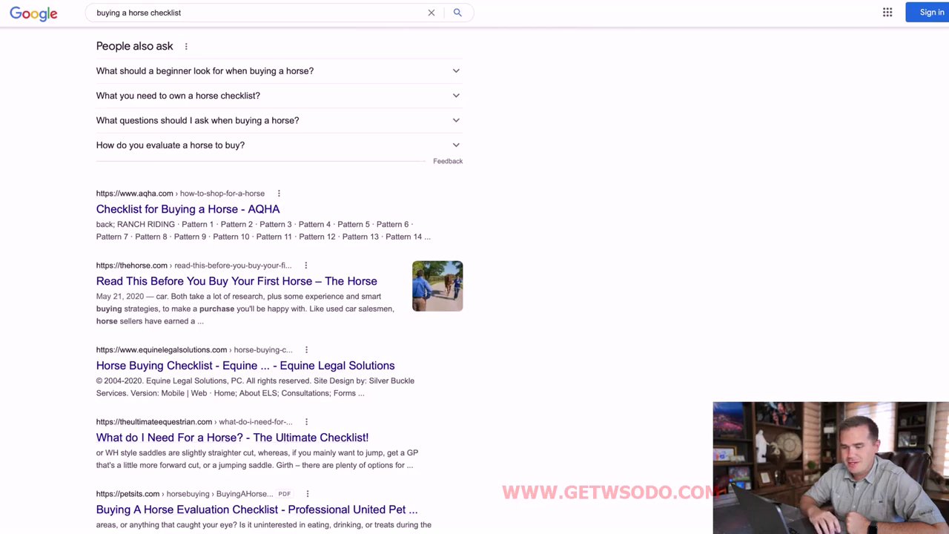
scroll(156, 419, down, 5)
scroll(282, 297, up, 10)
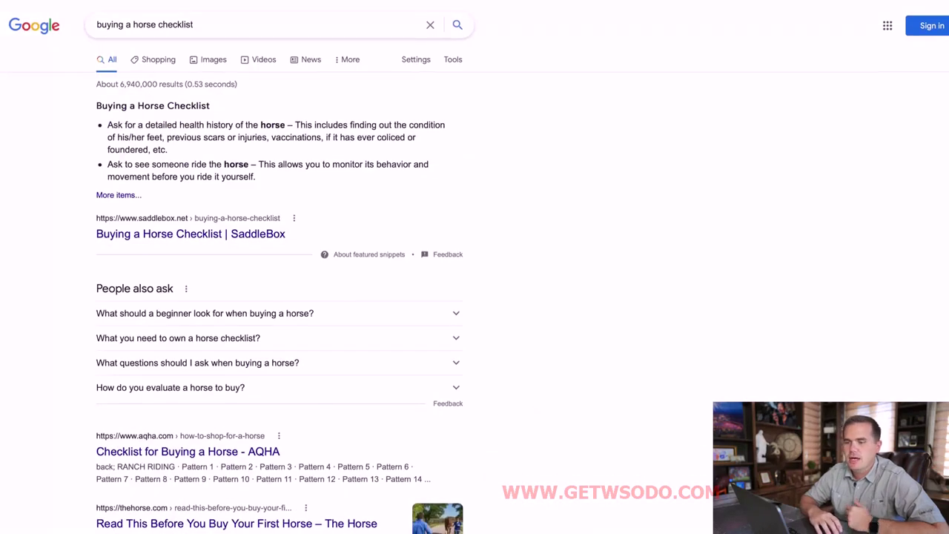
click(940, 119)
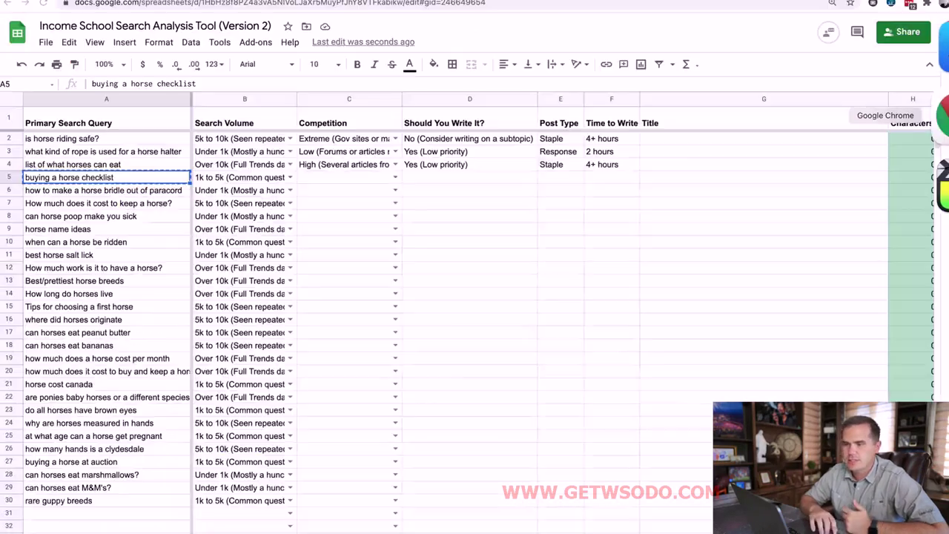
click(395, 178)
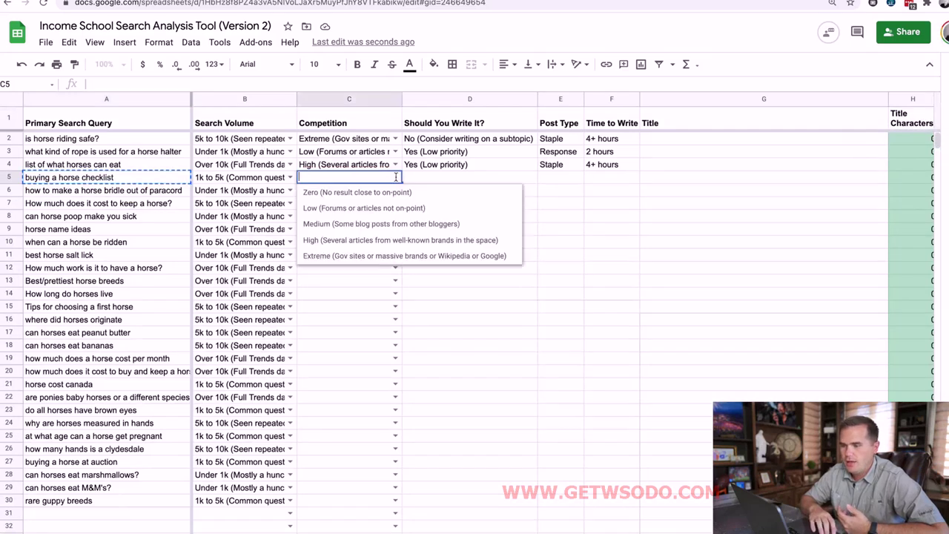
click(362, 243)
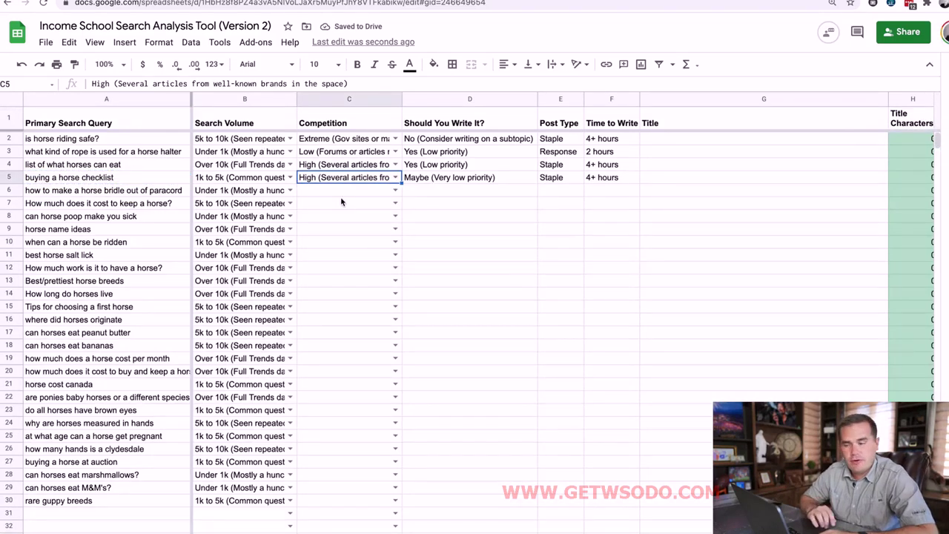
Copy the query "how to make a horse bridle out of paracord" from the sheet and search Google for it in Safari
click(157, 192)
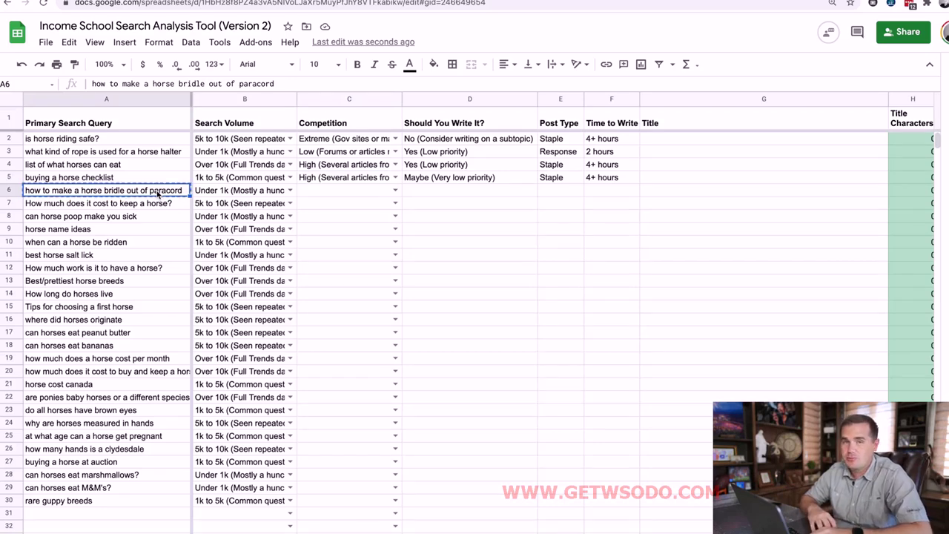
key(ctrl+Tab)
key(ctrl+l)
key(ctrl+v)
key(Return)
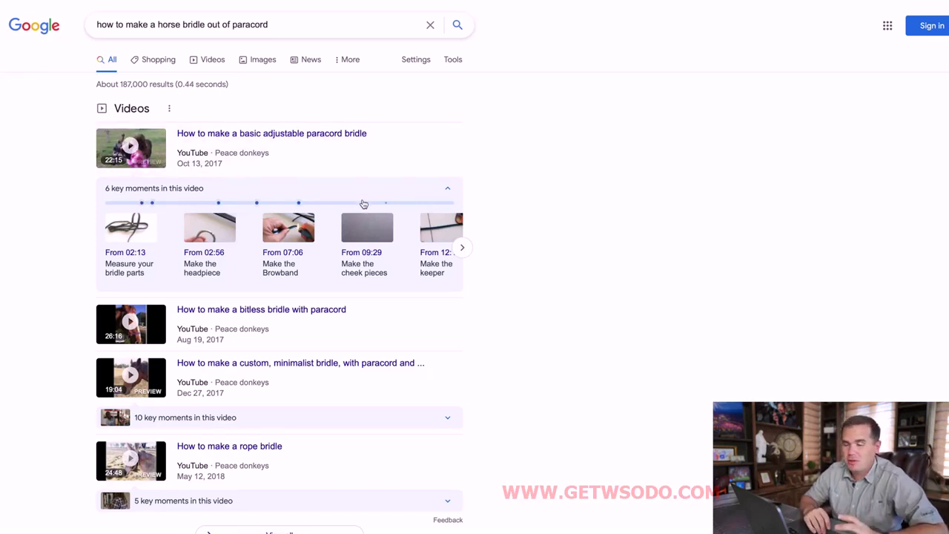
Review the paracord bridle results and rate that query's competition in the Chrome spreadsheet as High (Several articles from well-known brands in the space)
scroll(363, 204, down, 9)
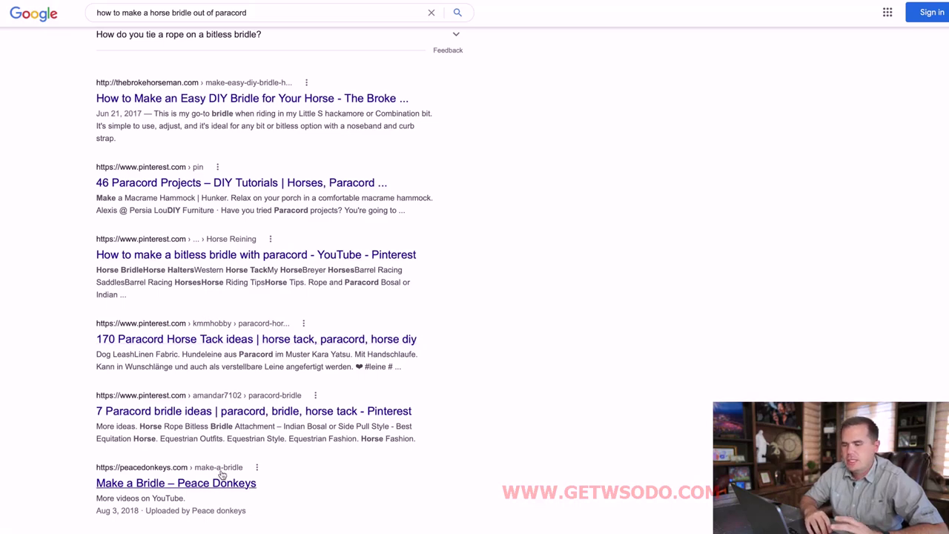
scroll(221, 475, down, 1)
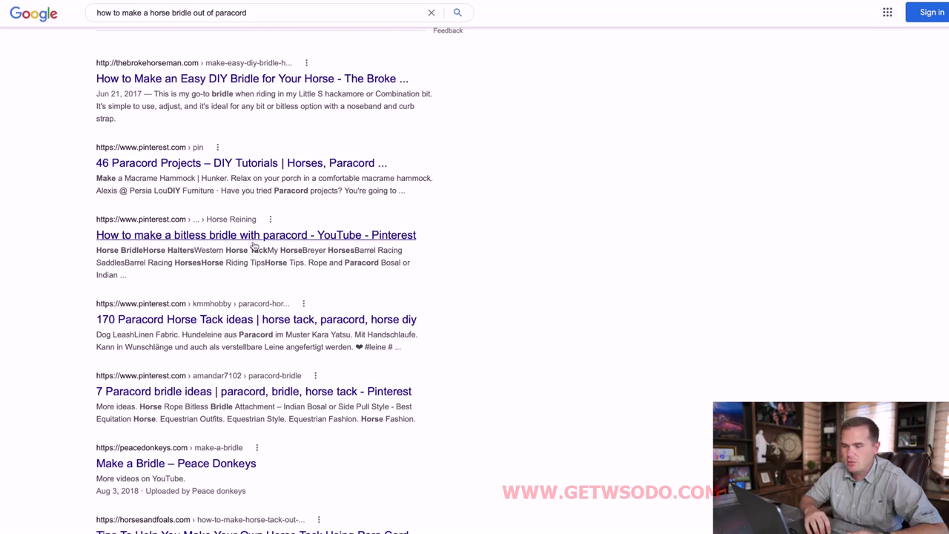
scroll(253, 245, up, 10)
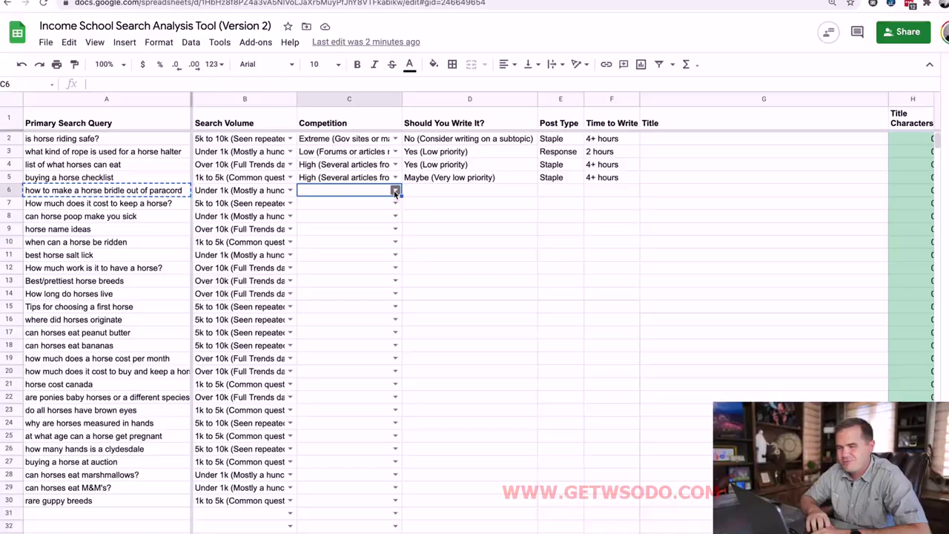
click(395, 191)
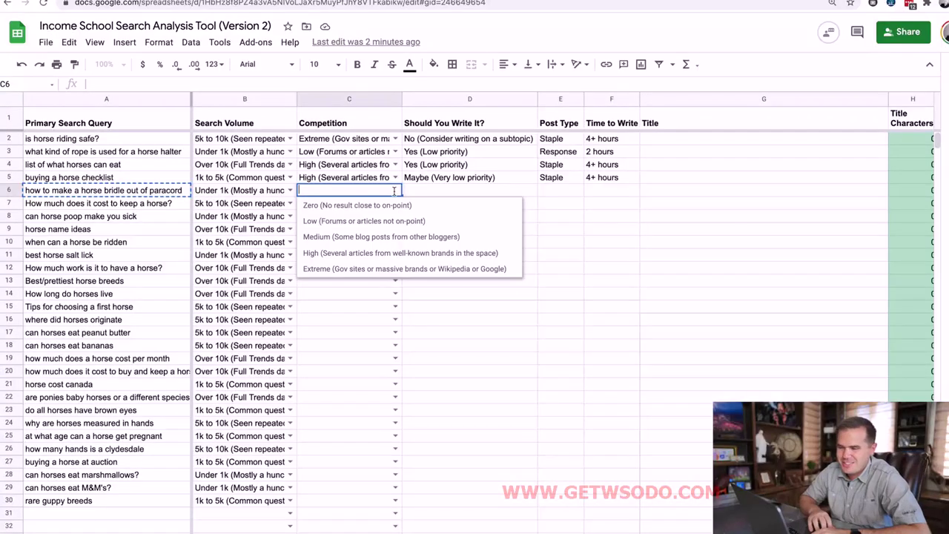
click(385, 253)
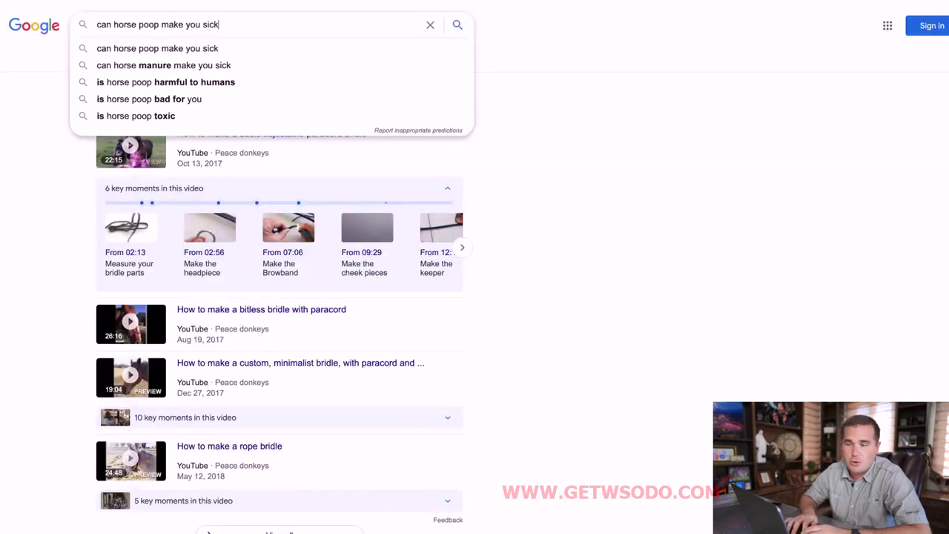
Search Google for "can horse poop make you sick" and review which sites rank and how directly they answer it
key(Return)
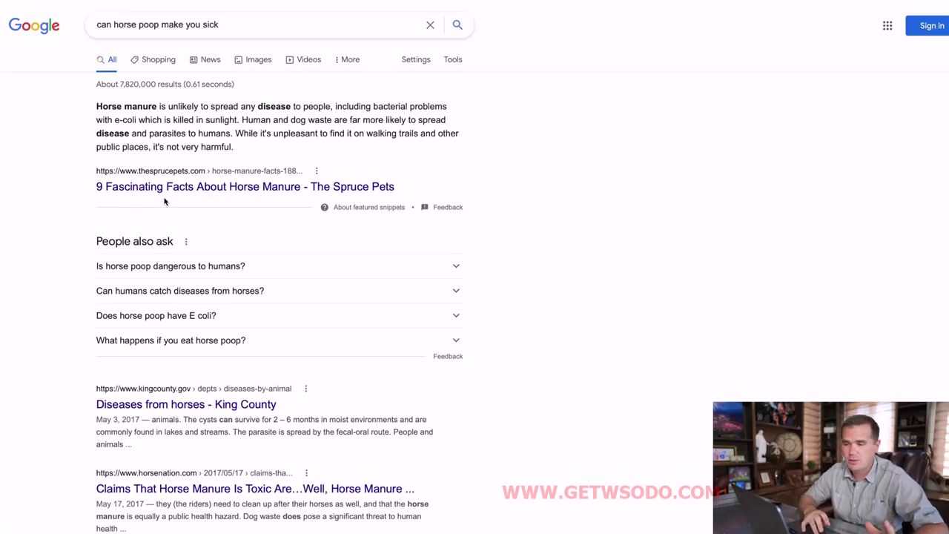
scroll(177, 198, down, 3)
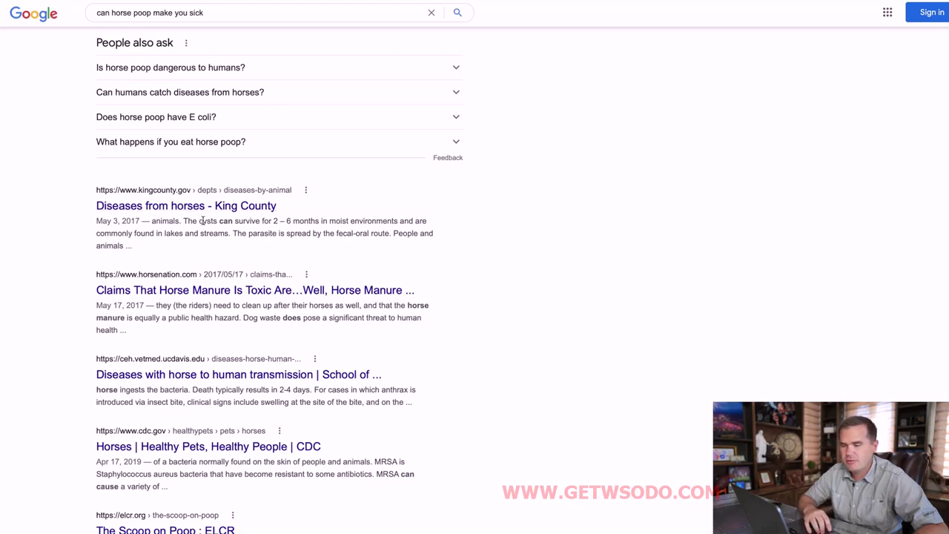
scroll(202, 220, down, 1)
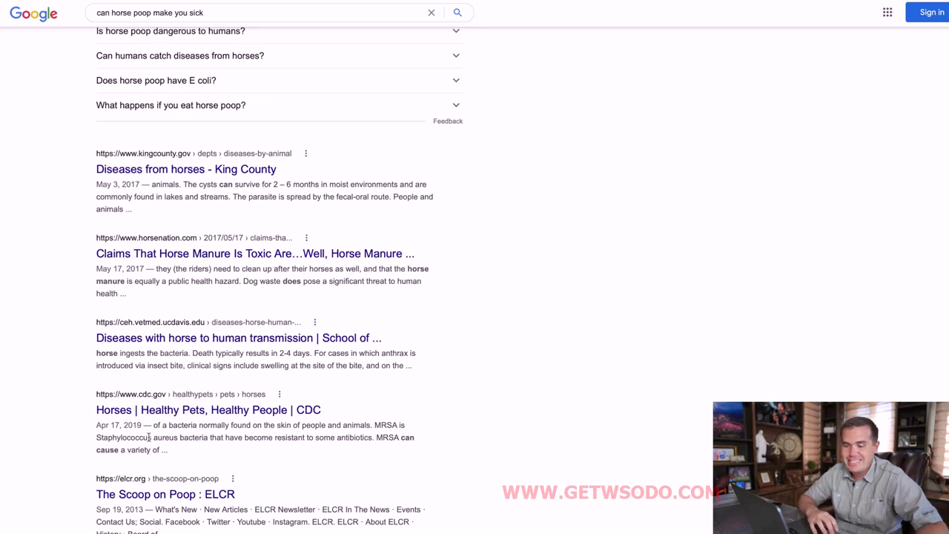
scroll(202, 328, up, 3)
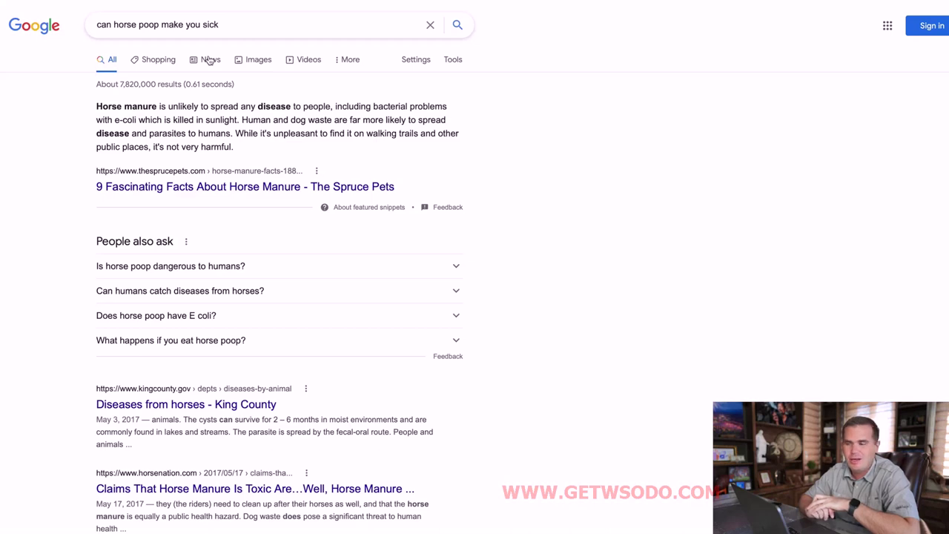
Switch to the Chrome spreadsheet and open the Competition rating options for the query "can horse poop make you sick"
drag(162, 23, 267, 26)
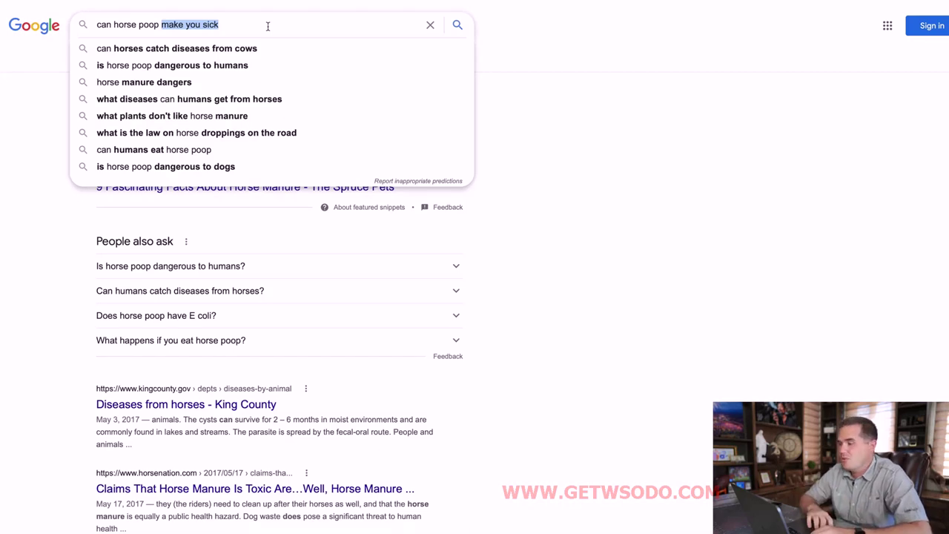
click(938, 112)
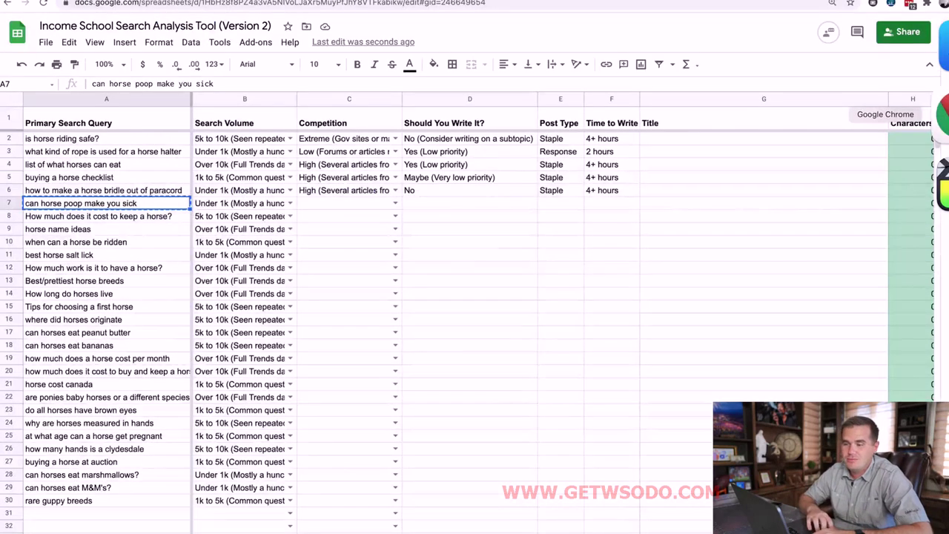
click(395, 203)
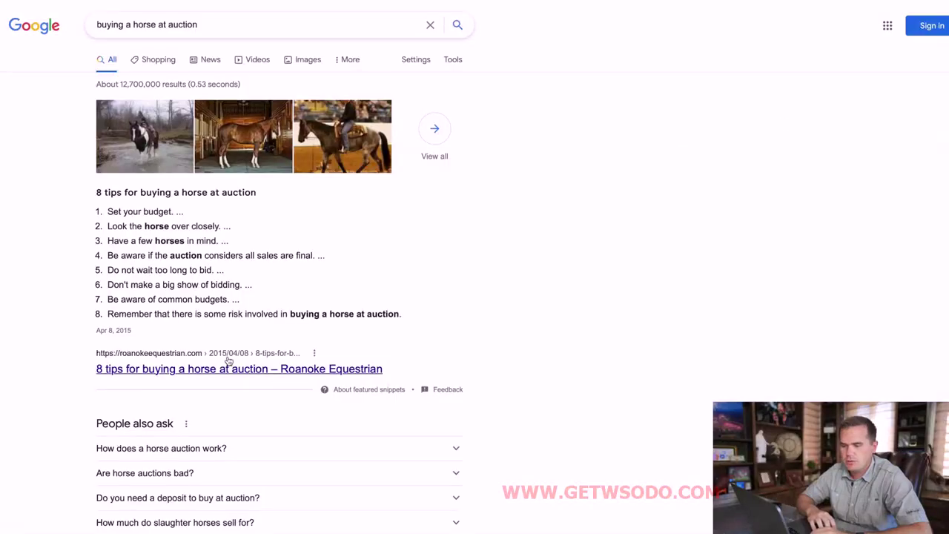
Examine the Google results for "buying a horse at auction", checking the featured snippet, ranking sites, videos and article dates to judge the competition
scroll(259, 386, down, 3)
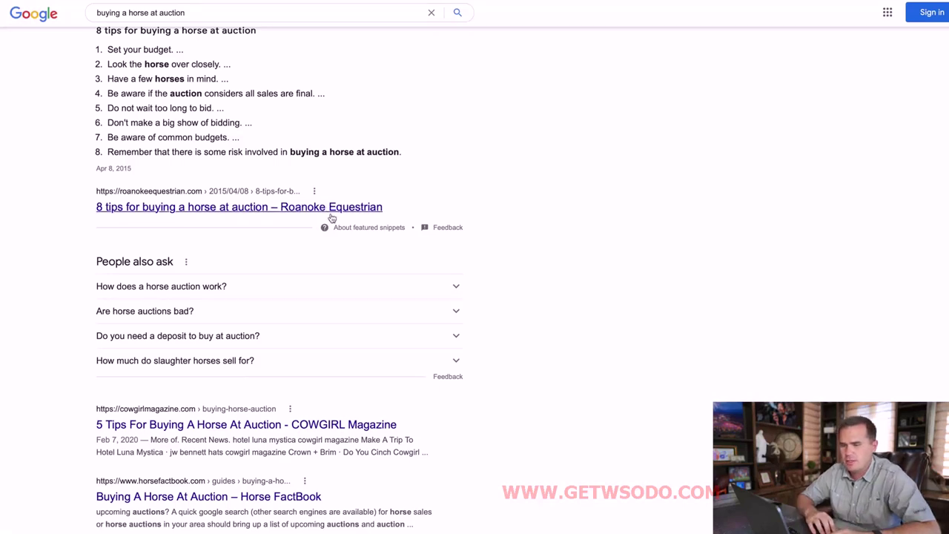
scroll(332, 218, down, 5)
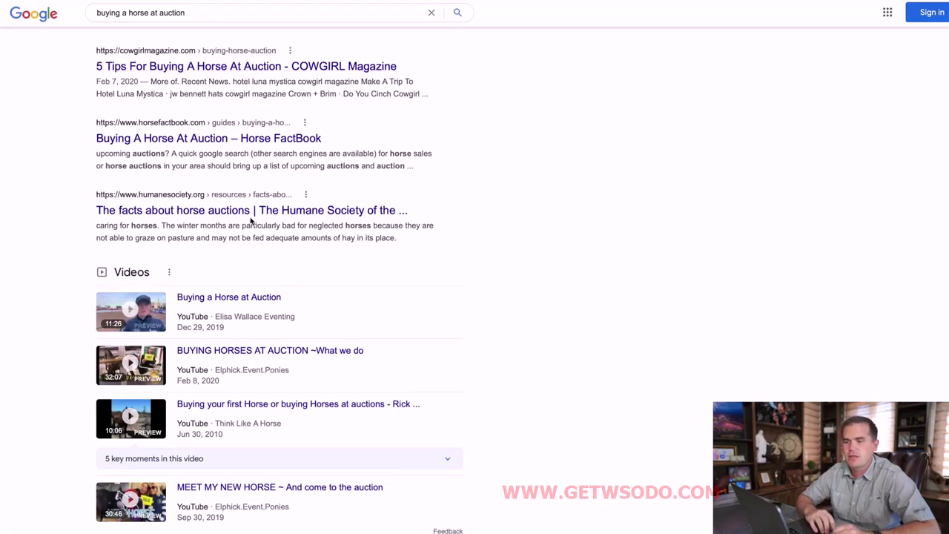
scroll(251, 220, down, 5)
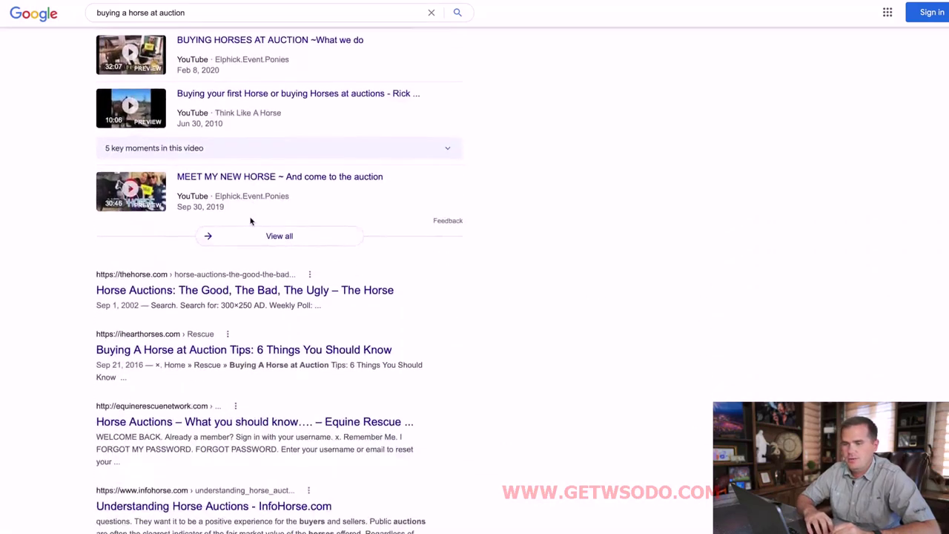
scroll(251, 220, up, 3)
scroll(250, 221, up, 3)
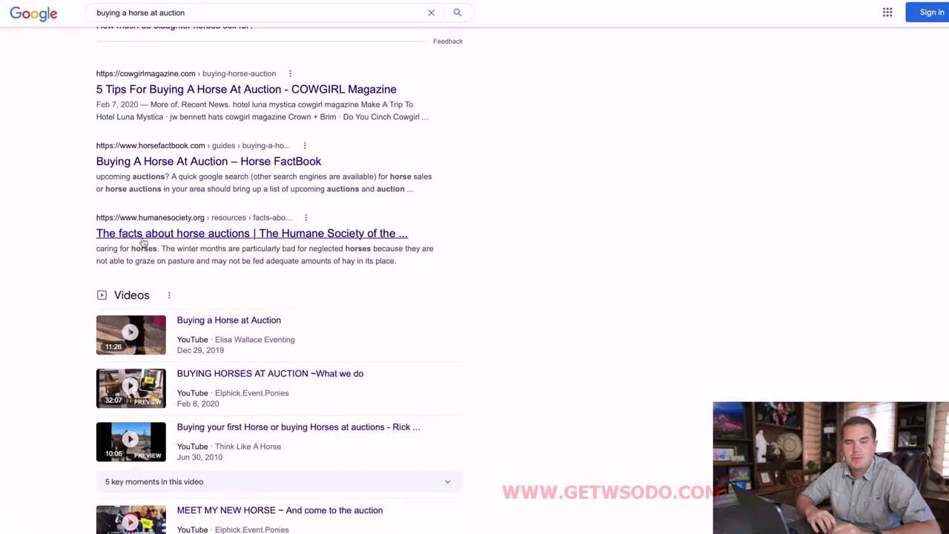
scroll(206, 249, up, 5)
scroll(206, 249, down, 12)
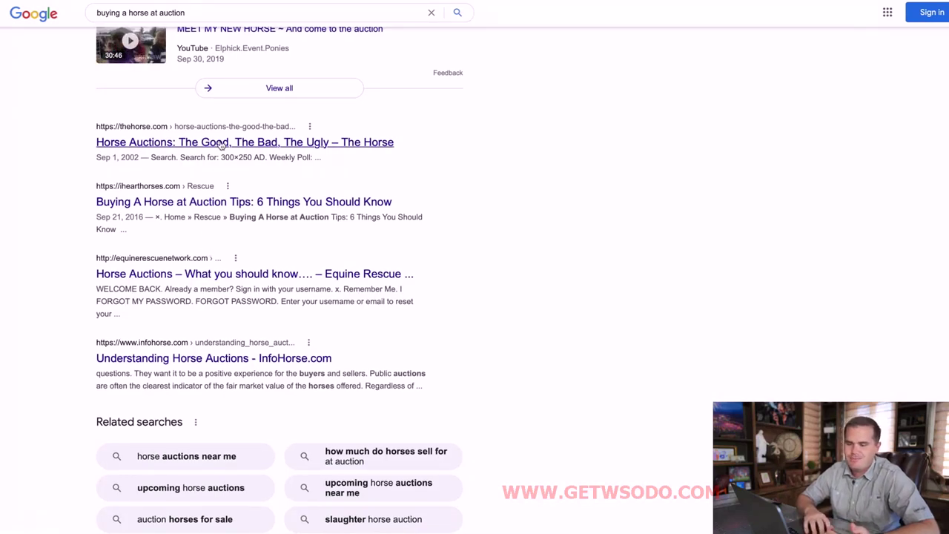
scroll(221, 145, down, 1)
scroll(221, 145, up, 20)
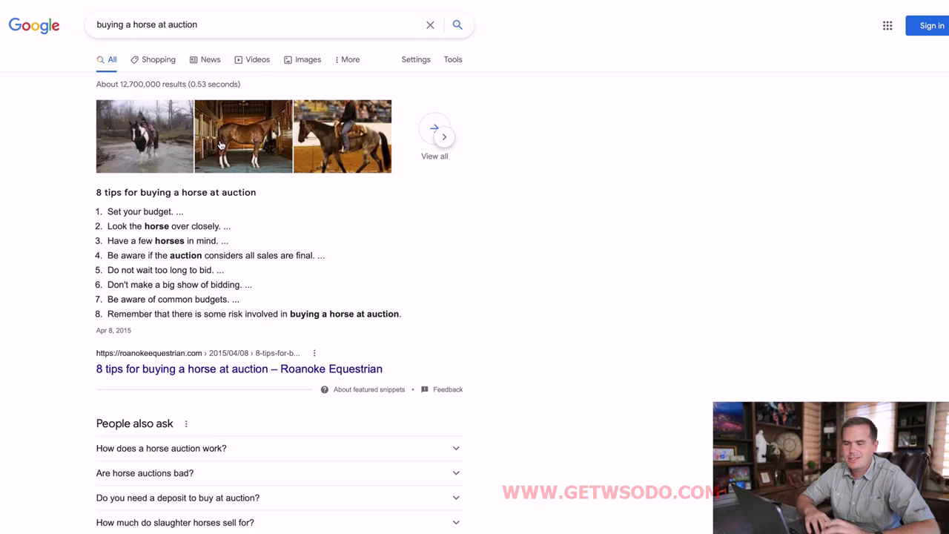
scroll(221, 146, down, 3)
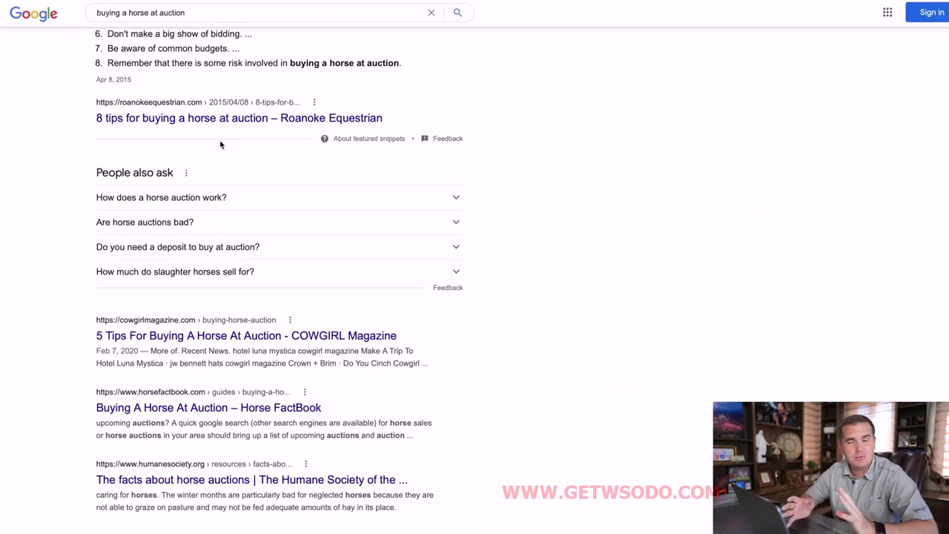